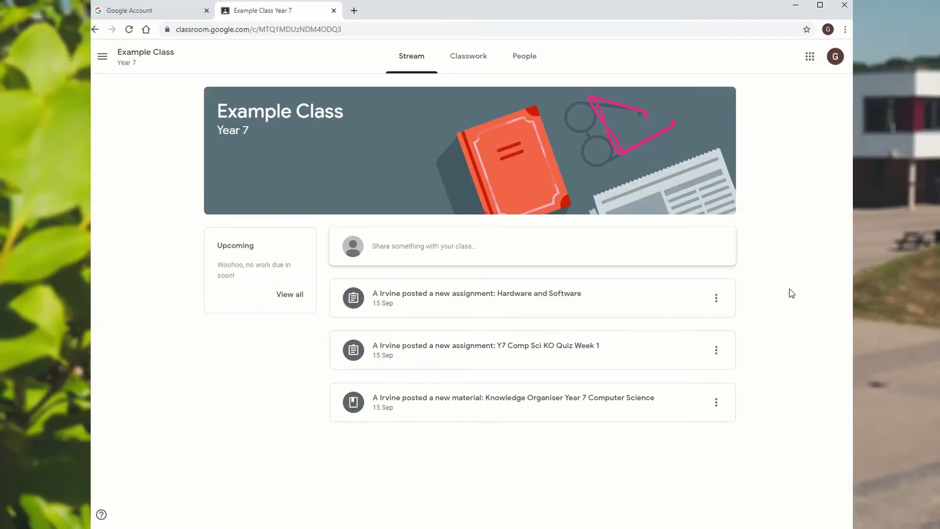
{"action": "left_click", "coordinate": [498, 303]}
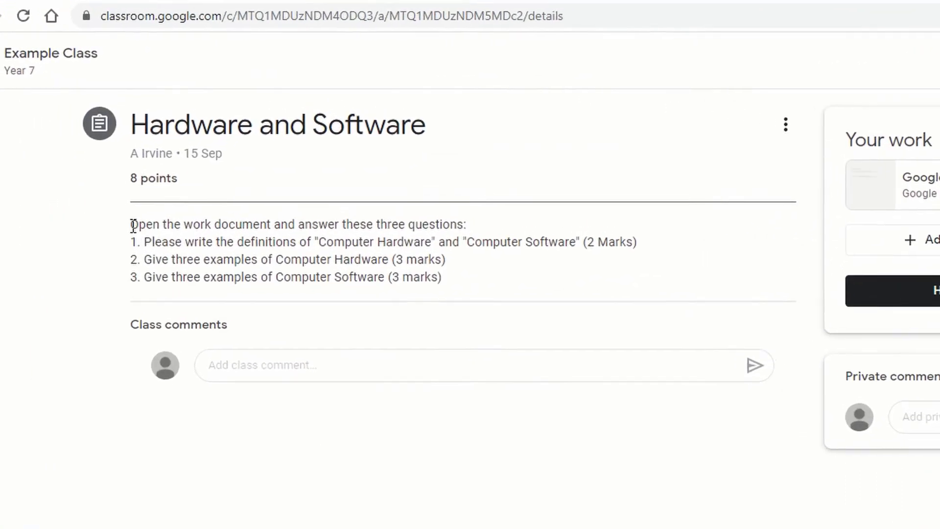
{"action": "left_click_drag", "start_coordinate": [160, 192], "coordinate": [263, 195]}
{"action": "left_click_drag", "start_coordinate": [253, 239], "coordinate": [467, 289]}
{"action": "left_click", "coordinate": [182, 243]}
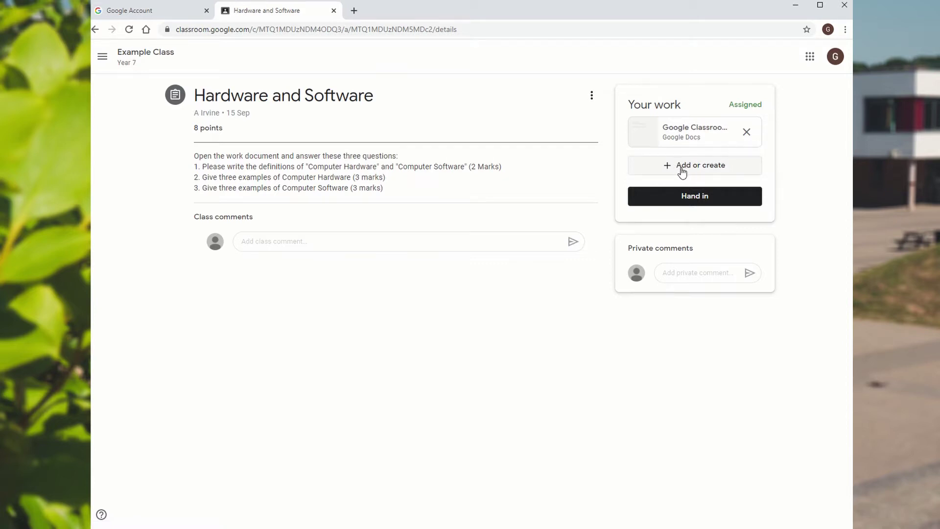
In the attached Doc, replace the dots after 'Computer Hardware is' with 'the physical parts of a computer'
{"action": "left_click", "coordinate": [684, 133]}
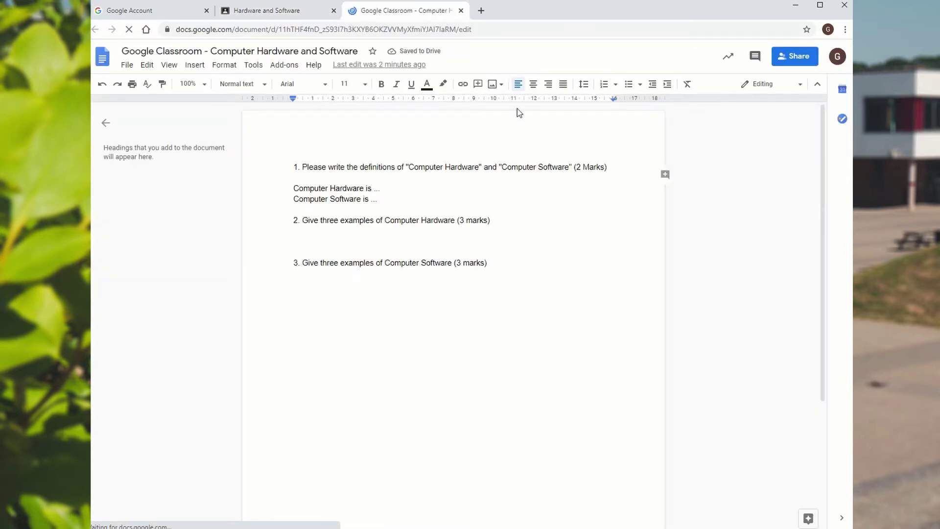
{"action": "left_click", "coordinate": [388, 189]}
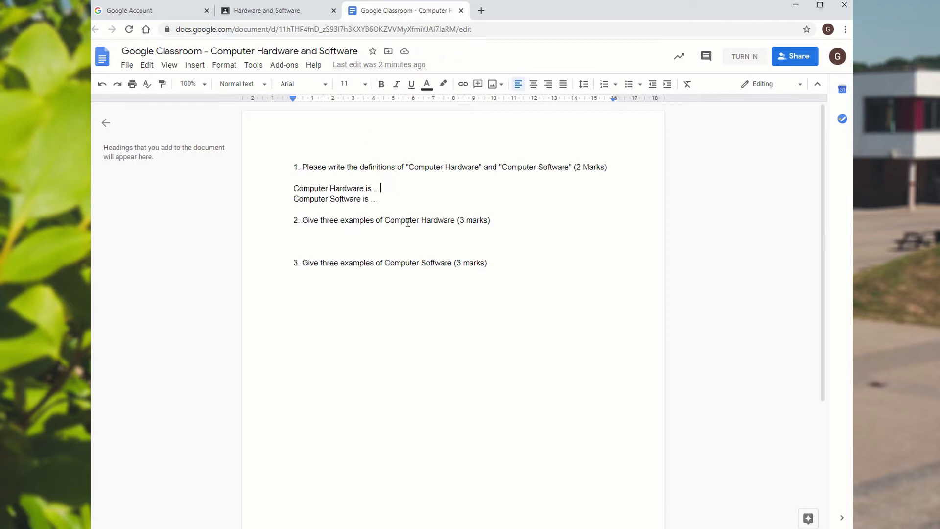
{"action": "key", "text": "BackSpace"}
{"action": "key", "text": "BackSpace"}
{"action": "key", "text": "BackSpace"}
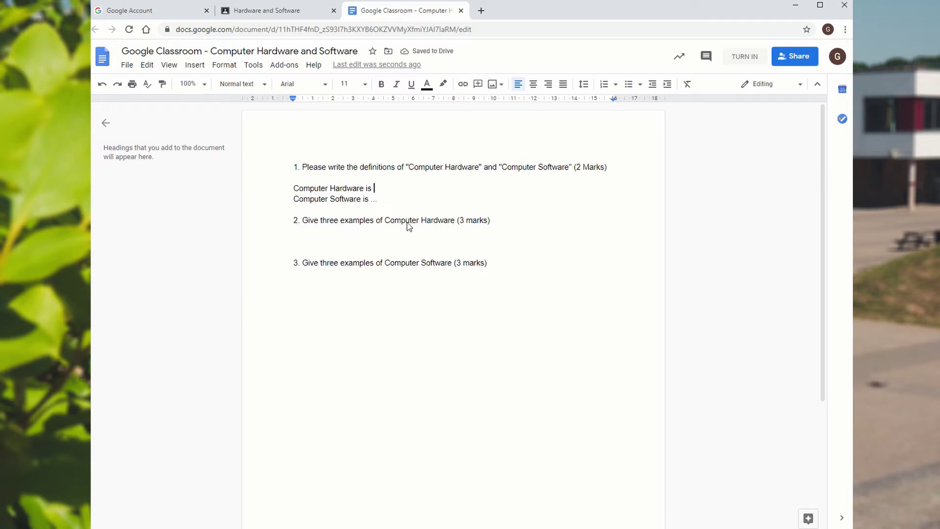
{"action": "type", "text": "the physical p"}
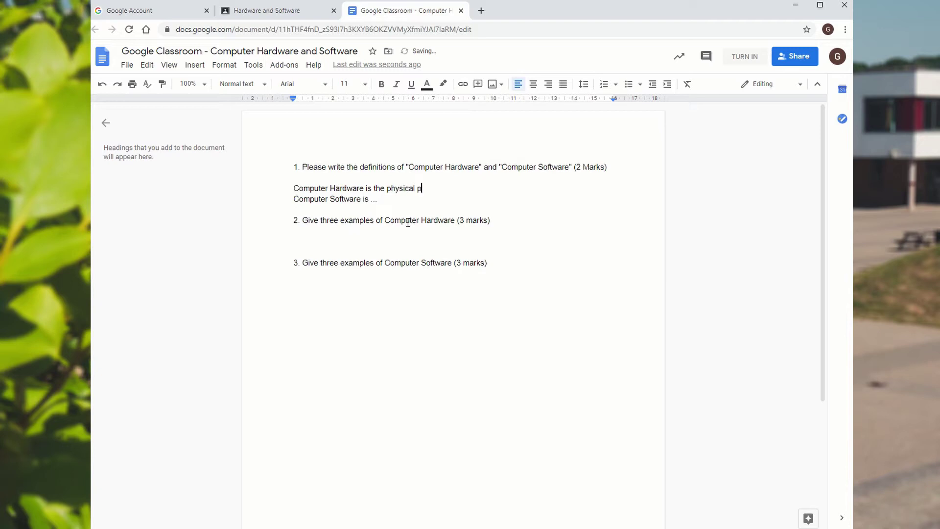
{"action": "type", "text": "arts of a computer"}
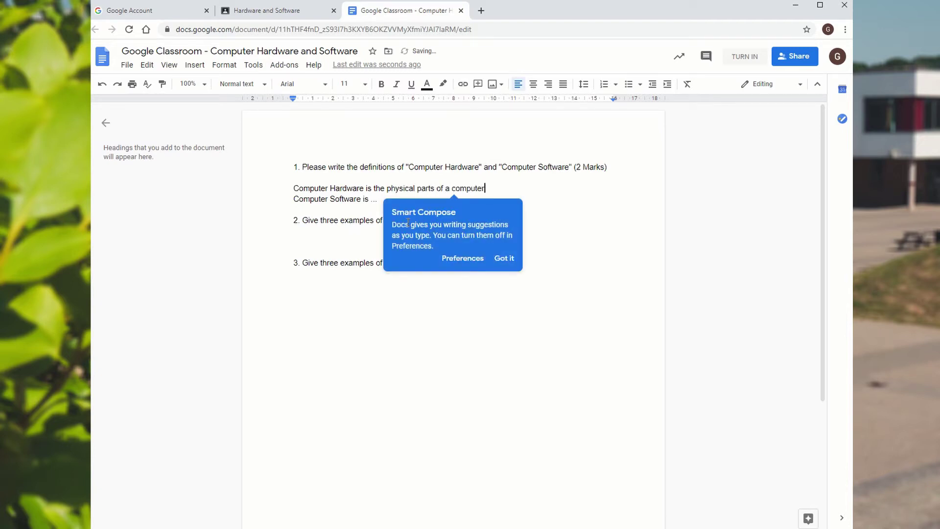
{"action": "left_click", "coordinate": [504, 261]}
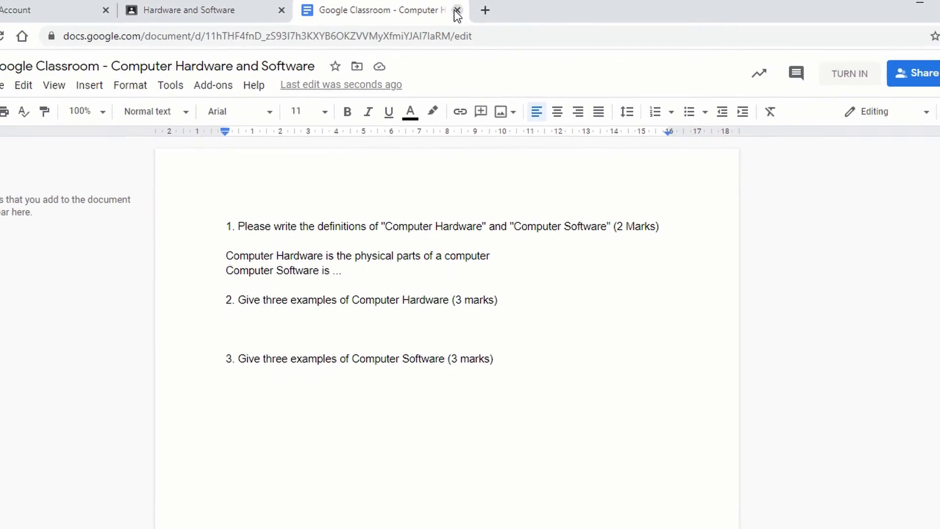
Close the work document's tab, briefly reopen the attachment, then close it again
{"action": "left_click", "coordinate": [457, 10]}
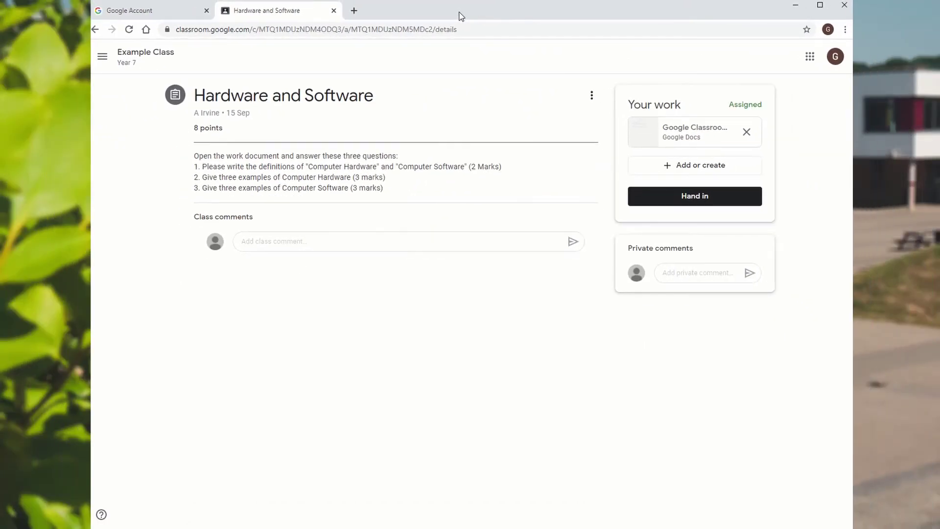
{"action": "left_click", "coordinate": [702, 130]}
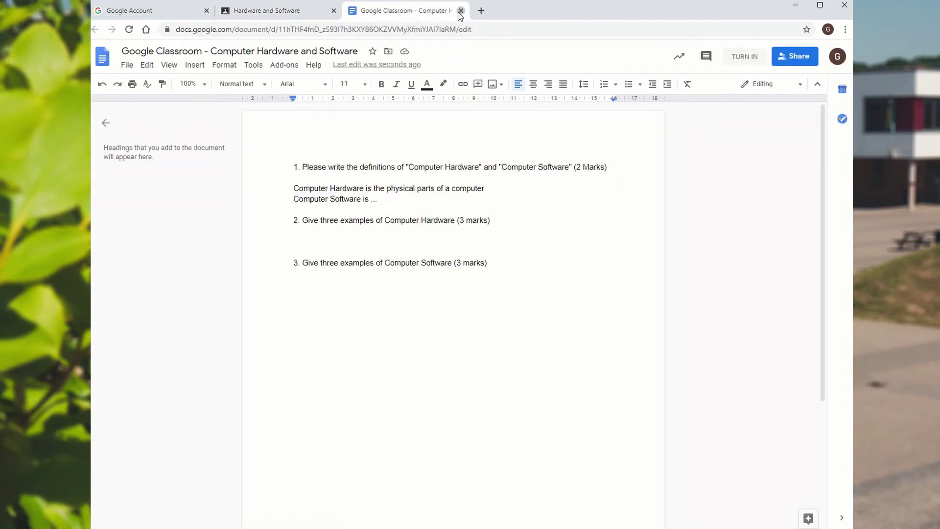
{"action": "left_click", "coordinate": [460, 11]}
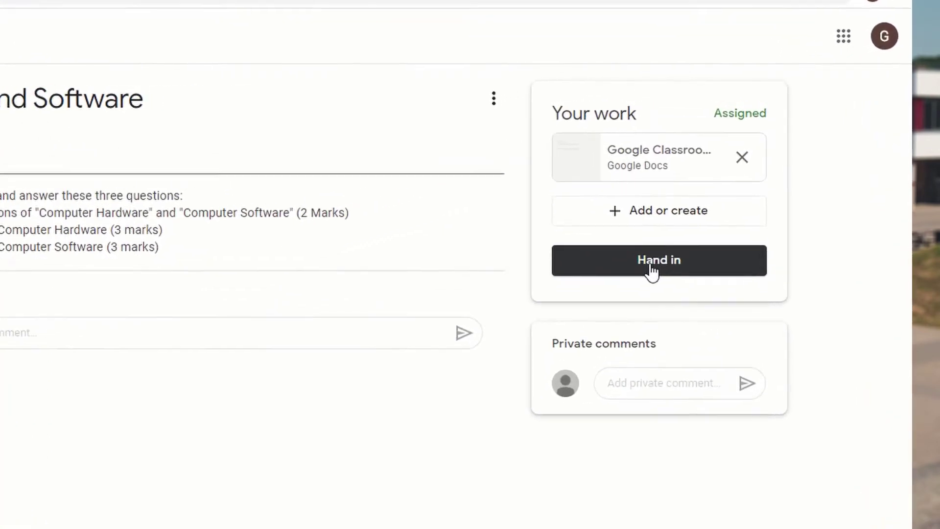
Hand in the Hardware and Software assignment with its attached Doc, confirming the submission
{"action": "left_click", "coordinate": [643, 289]}
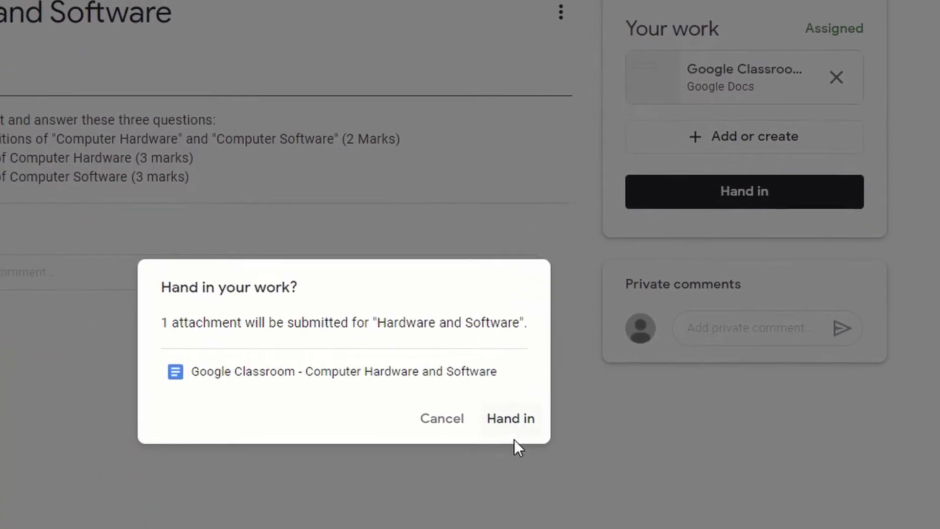
{"action": "left_click", "coordinate": [581, 364]}
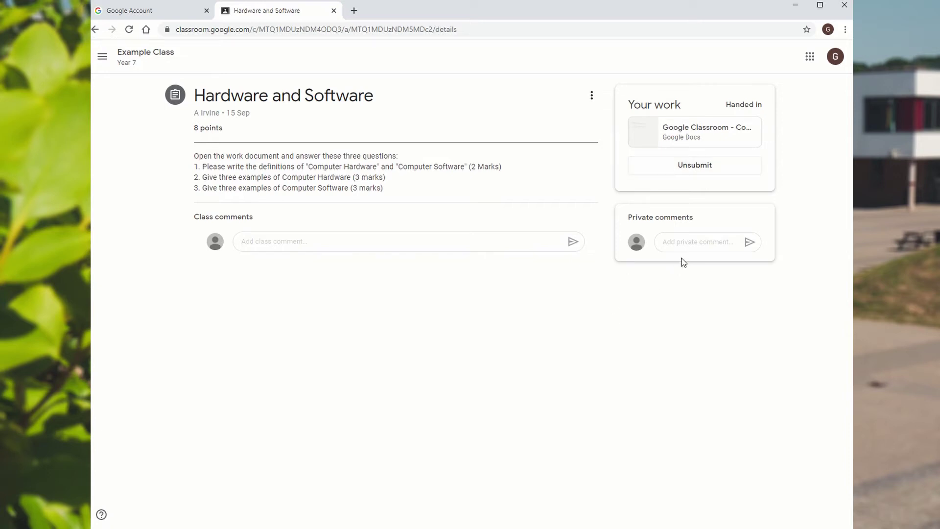
{"action": "left_click", "coordinate": [682, 243]}
{"action": "type", "text": "What is//"}
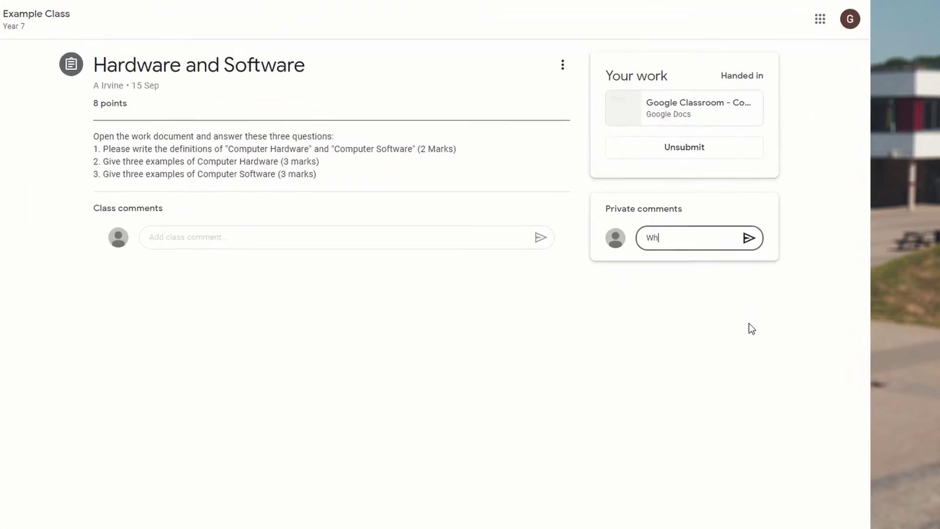
{"action": "key", "text": "BackSpace"}
{"action": "key", "text": "BackSpace"}
{"action": "type", "text": "..."}
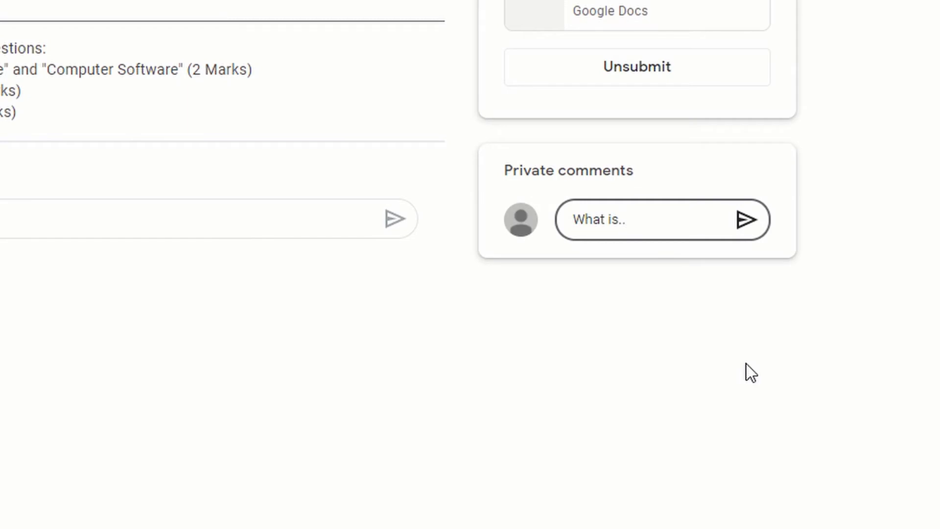
{"action": "key", "text": "BackSpace"}
{"action": "key", "text": "BackSpace"}
{"action": "key", "text": "BackSpace"}
{"action": "key", "text": "BackSpace"}
{"action": "key", "text": "BackSpace"}
{"action": "key", "text": "BackSpace"}
{"action": "key", "text": "BackSpace"}
{"action": "key", "text": "BackSpace"}
{"action": "key", "text": "BackSpace"}
{"action": "key", "text": "BackSpace"}
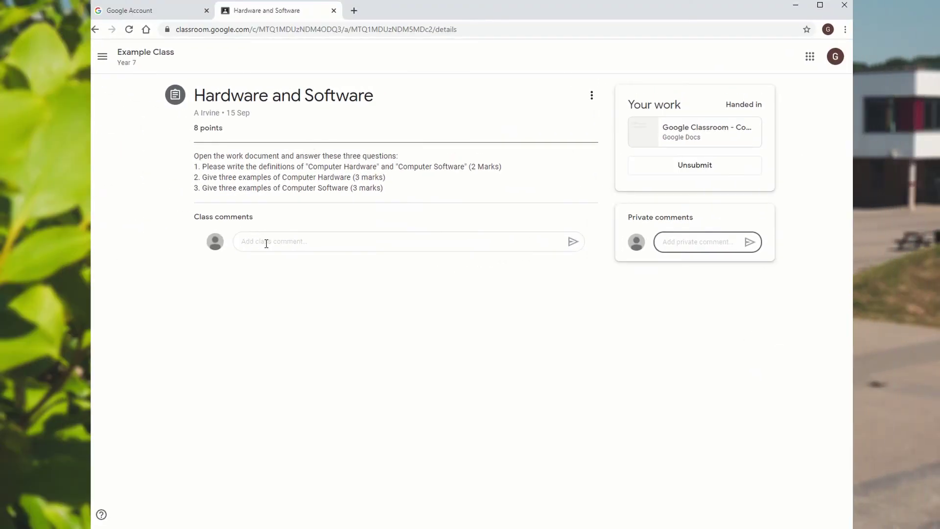
{"action": "left_click", "coordinate": [266, 243]}
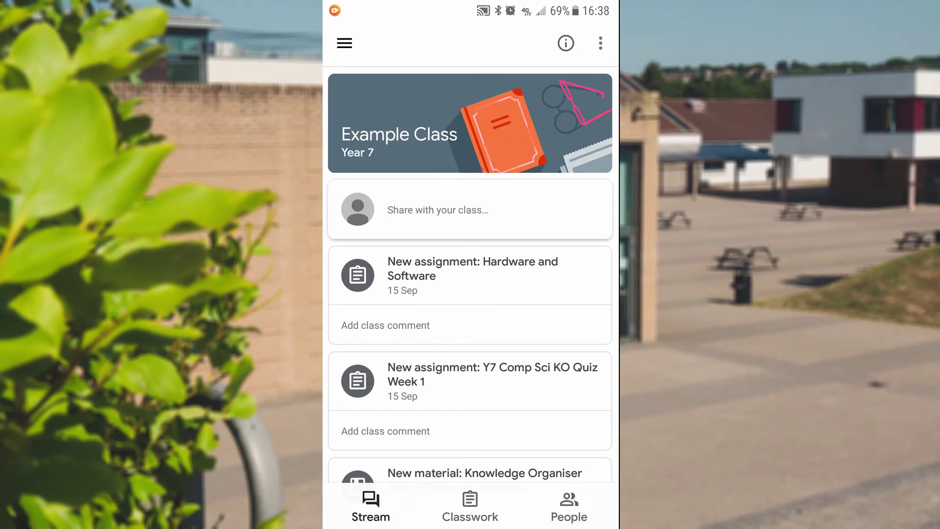
Open the Hardware and Software card from the Stream and expand the Your work panel
{"action": "left_click", "coordinate": [473, 275]}
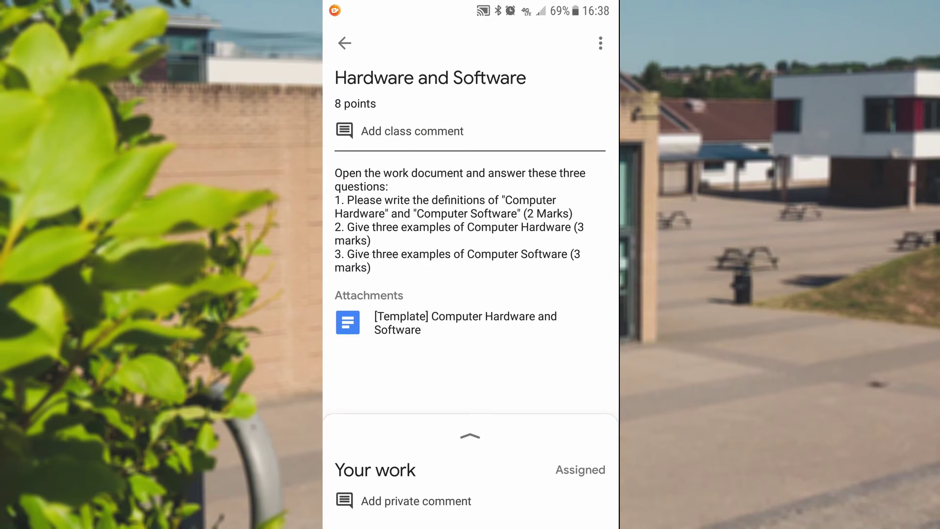
{"action": "left_click", "coordinate": [470, 435]}
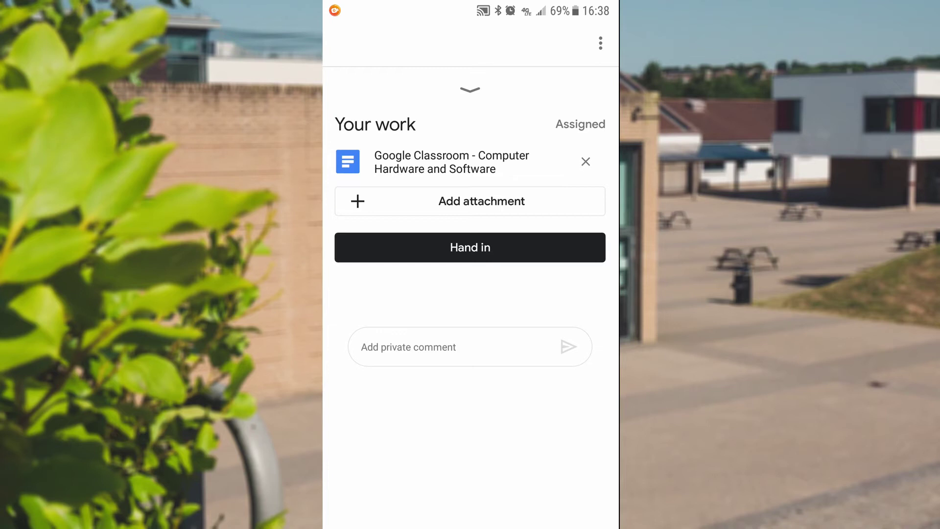
Preview the attached Computer Hardware and Software Doc, zoomed in on its questions
{"action": "left_click", "coordinate": [434, 162]}
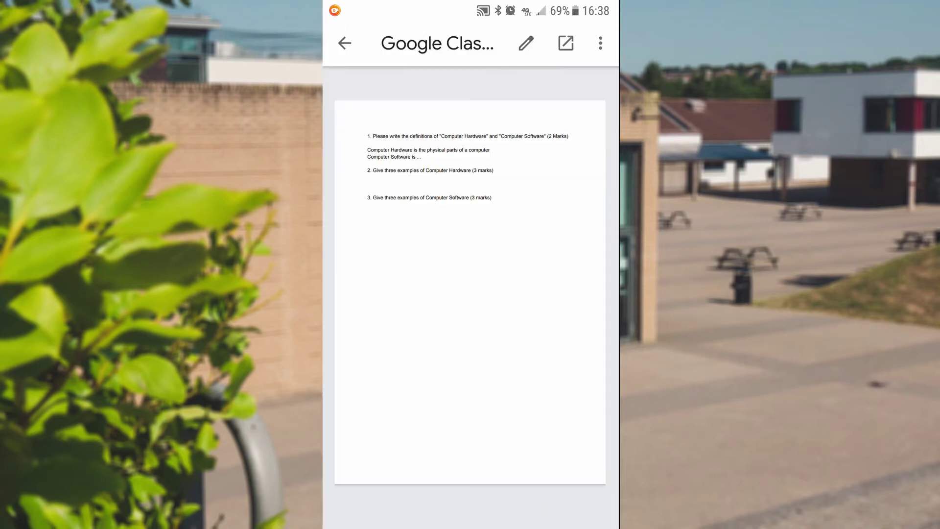
{"action": "double_click", "coordinate": [431, 135]}
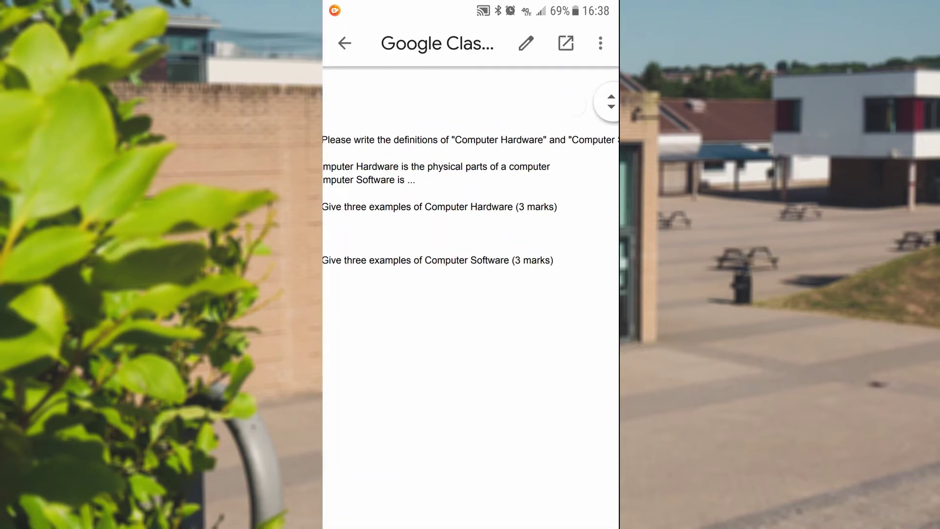
{"action": "scroll", "coordinate": [470, 200], "scroll_direction": "left", "scroll_amount": 2}
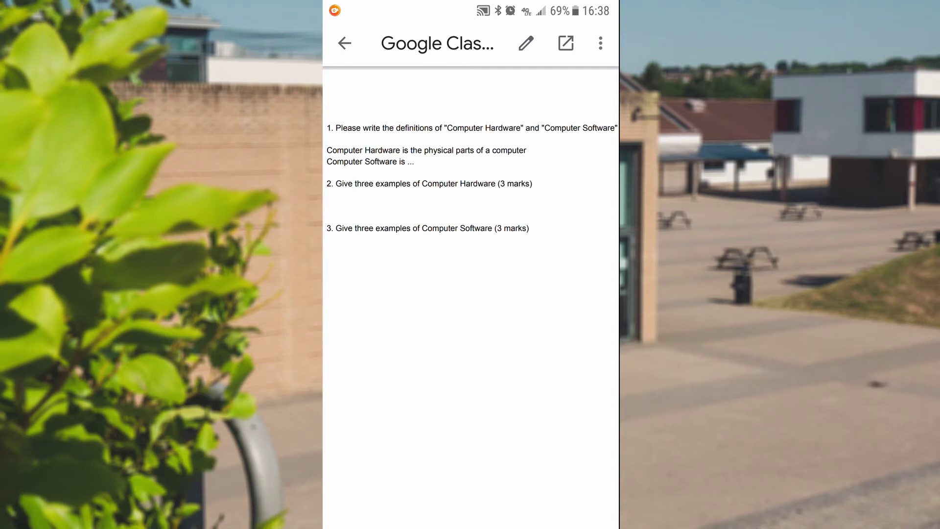
Open the Doc in the Docs app and replace the dots after 'Computer Software is' with 'the apps'
{"action": "left_click", "coordinate": [565, 44]}
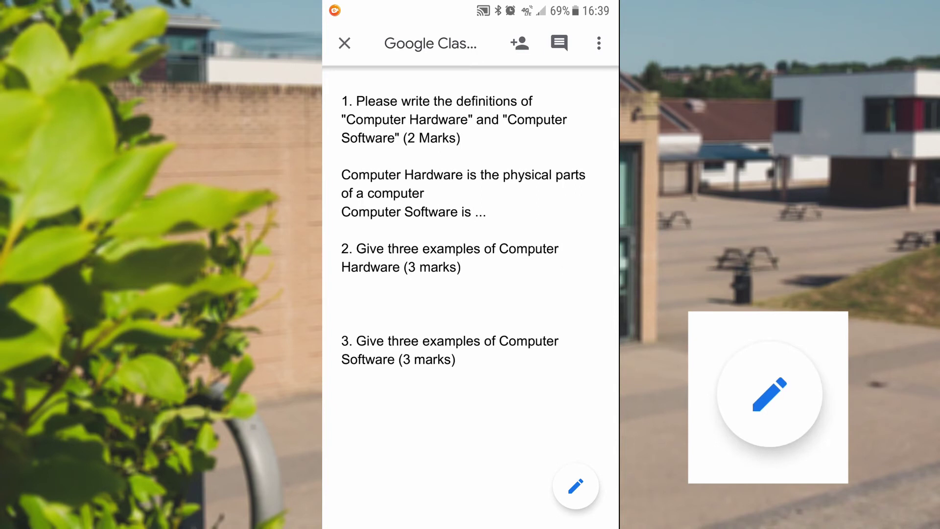
{"action": "left_click", "coordinate": [575, 486]}
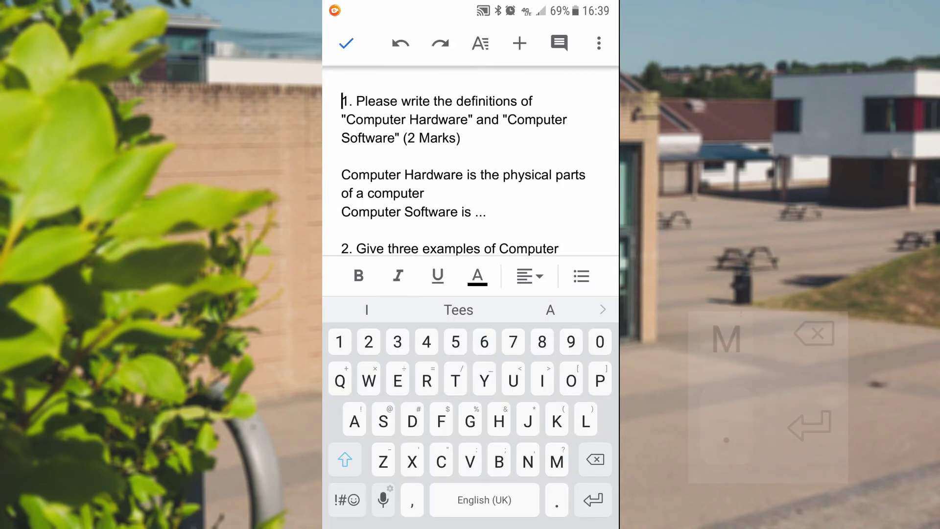
{"action": "left_click", "coordinate": [487, 212]}
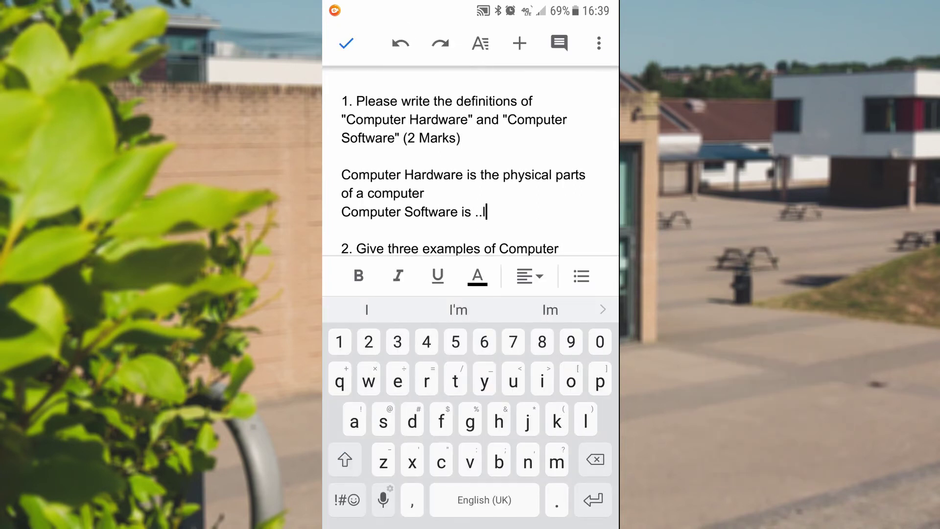
{"action": "key", "text": "BackSpace"}
{"action": "type", "text": "ll"}
{"action": "key", "text": "BackSpace"}
{"action": "key", "text": "BackSpace"}
{"action": "key", "text": "BackSpace"}
{"action": "key", "text": "BackSpace"}
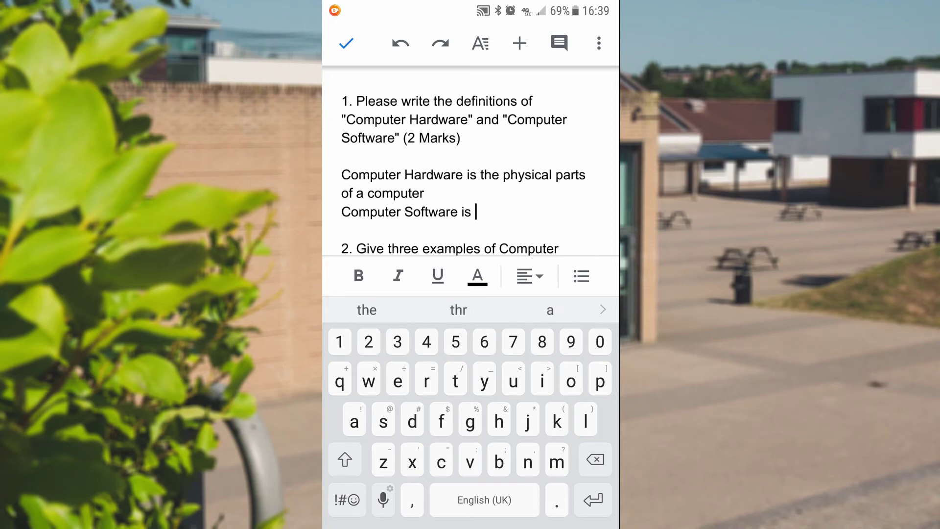
{"action": "type", "text": "the a"}
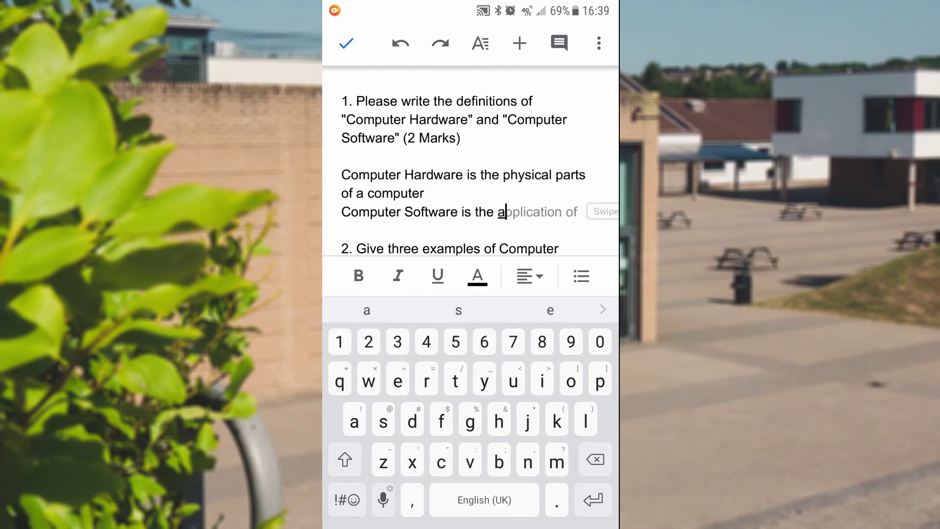
{"action": "type", "text": "s"}
{"action": "key", "text": "BackSpace"}
{"action": "type", "text": "p"}
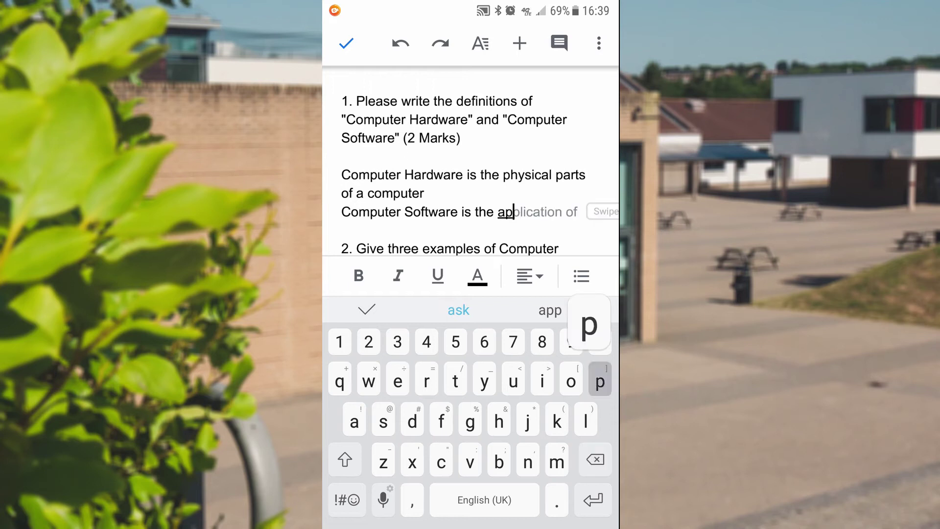
{"action": "type", "text": "ps"}
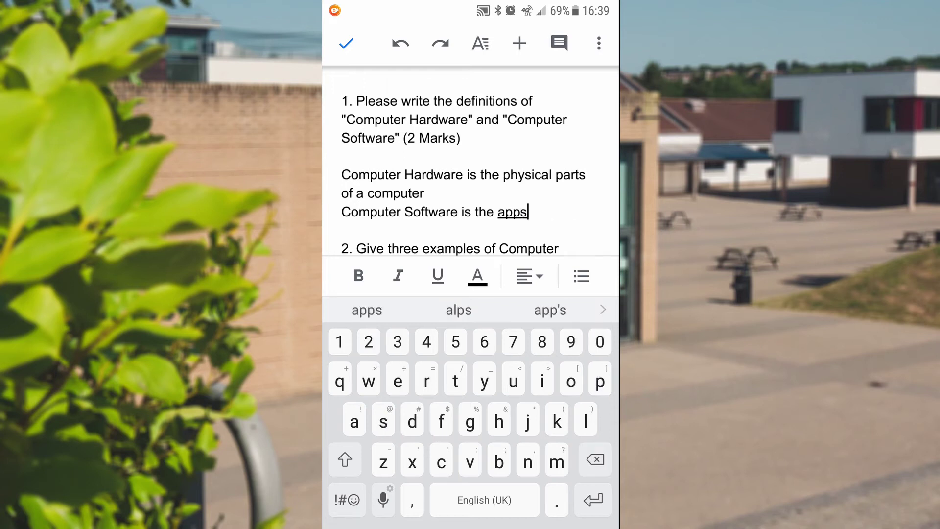
Finish editing, close the document, and return to the assignment's Your work panel
{"action": "left_click", "coordinate": [346, 43]}
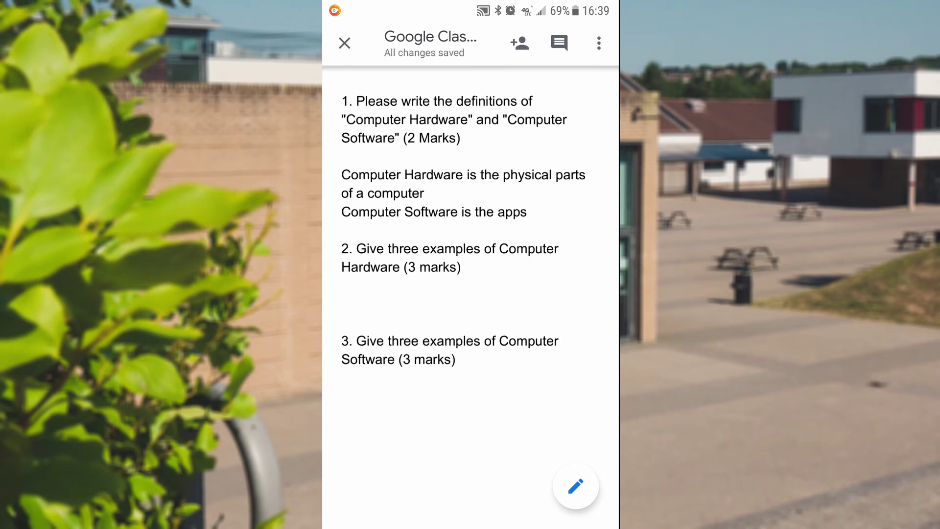
{"action": "key", "text": "Escape"}
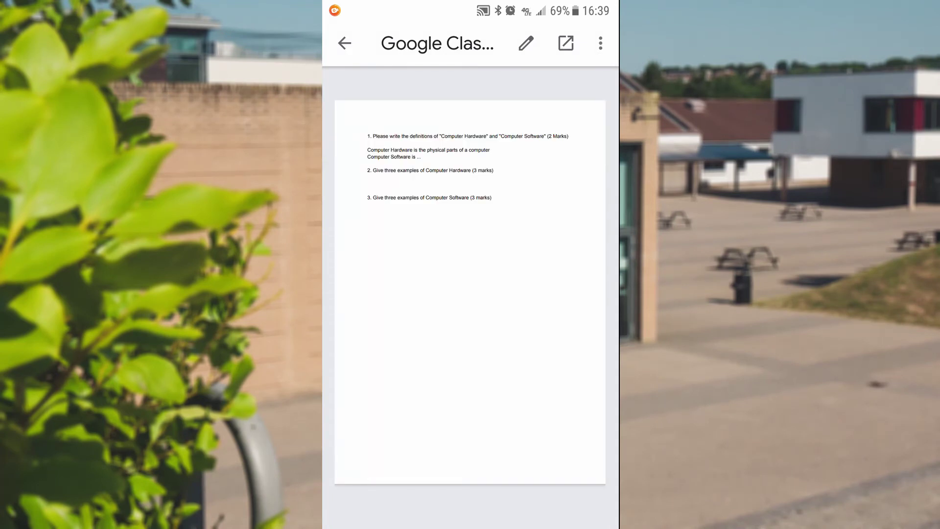
{"action": "left_click", "coordinate": [344, 43]}
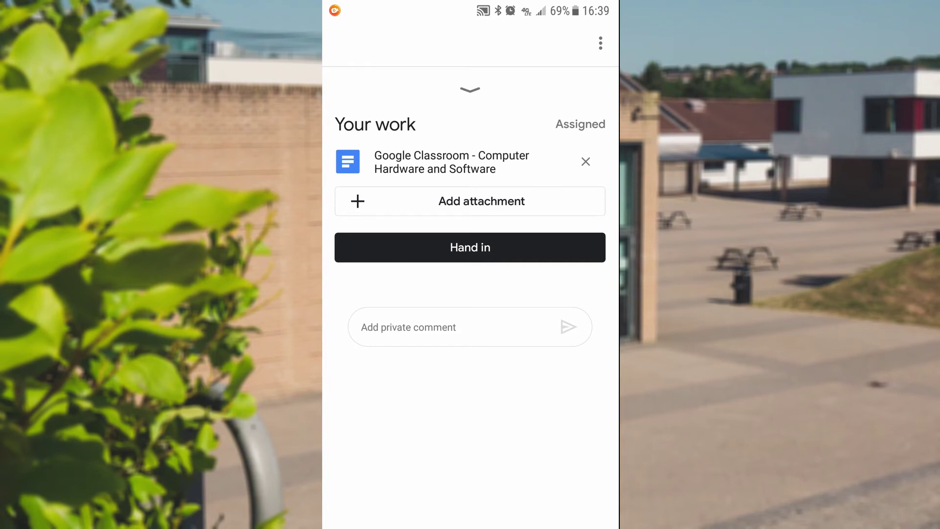
{"action": "left_click", "coordinate": [408, 327]}
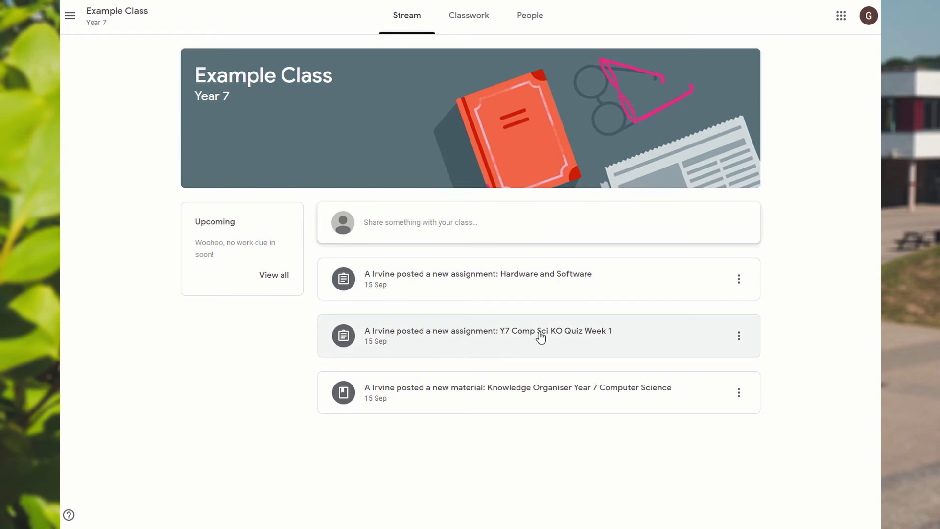
Open the Y7 Comp Sci KO Quiz Week 1 post and its attached Google Form
{"action": "left_click", "coordinate": [584, 337]}
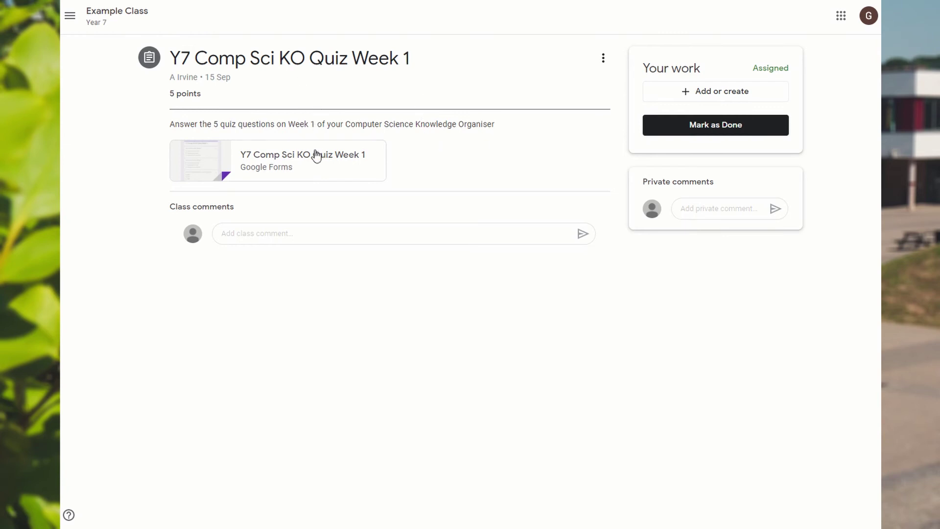
{"action": "left_click", "coordinate": [278, 160]}
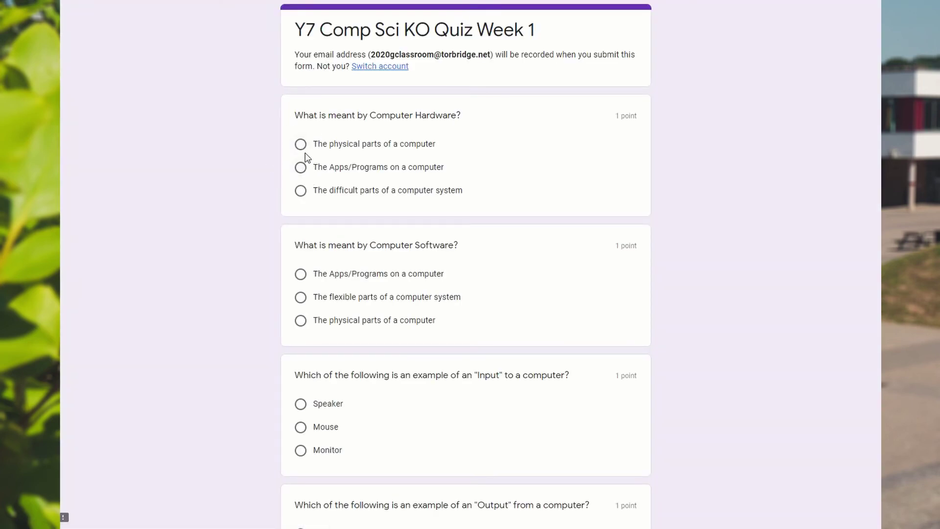
Choose physical parts, Apps/Programs, Mouse, Printer and Hard Drive, then submit the quiz
{"action": "left_click", "coordinate": [300, 145]}
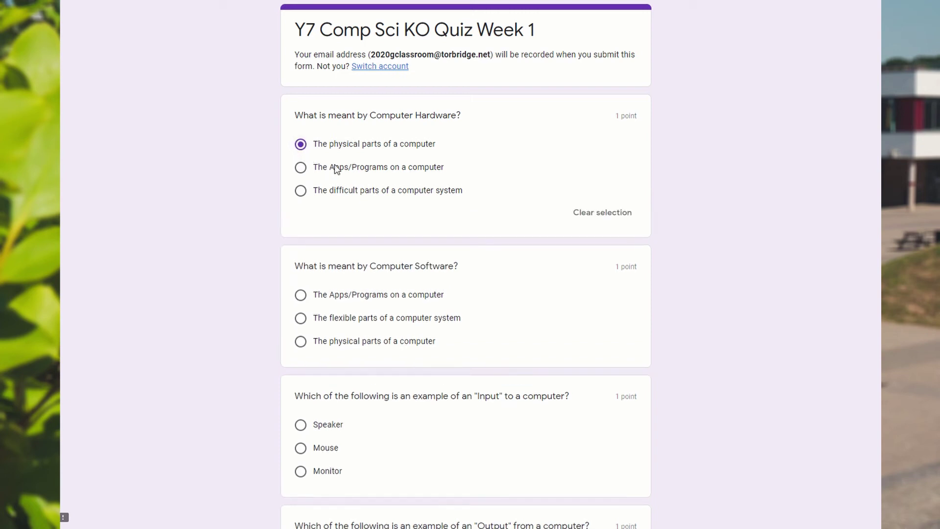
{"action": "scroll", "coordinate": [334, 168], "scroll_direction": "down", "scroll_amount": 1}
{"action": "scroll", "coordinate": [335, 169], "scroll_direction": "down", "scroll_amount": 1}
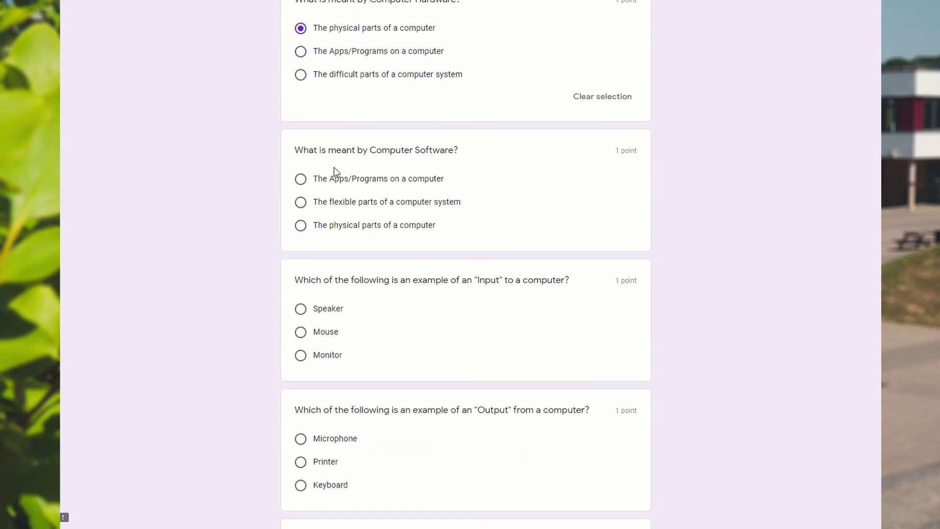
{"action": "left_click", "coordinate": [302, 180]}
{"action": "scroll", "coordinate": [351, 215], "scroll_direction": "down", "scroll_amount": 3}
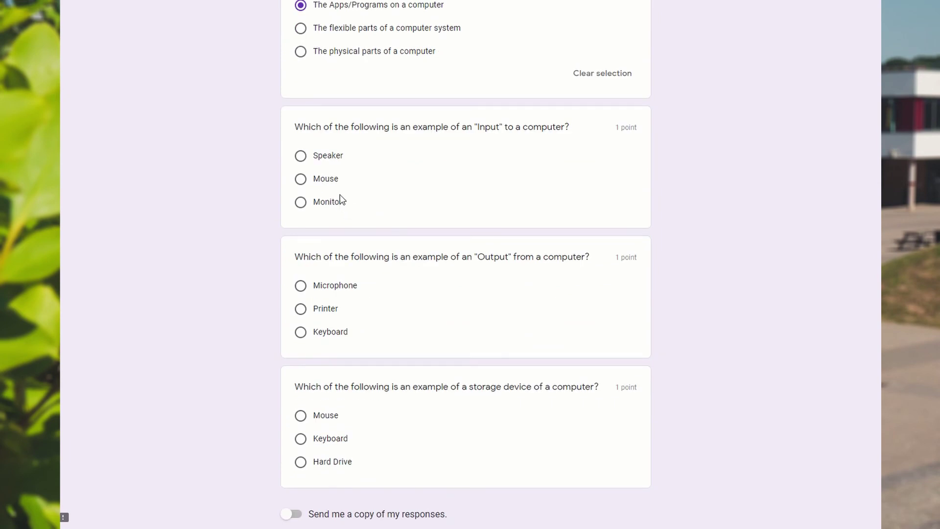
{"action": "left_click", "coordinate": [301, 179]}
{"action": "scroll", "coordinate": [348, 245], "scroll_direction": "down", "scroll_amount": 1}
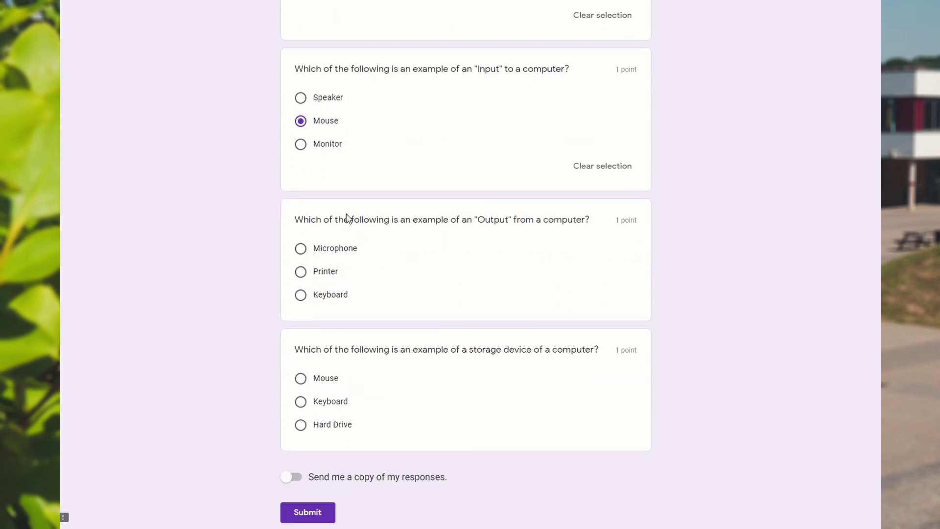
{"action": "left_click", "coordinate": [303, 272]}
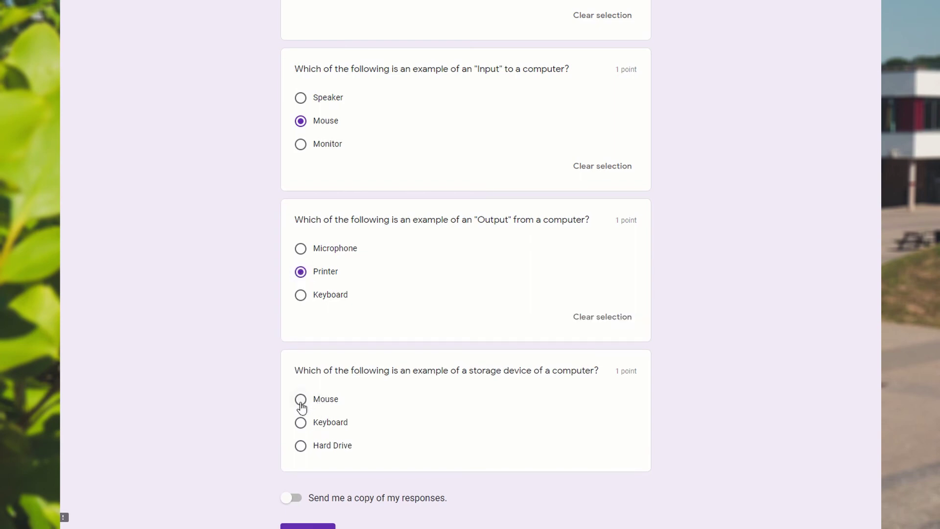
{"action": "left_click", "coordinate": [301, 445]}
{"action": "scroll", "coordinate": [380, 361], "scroll_direction": "down", "scroll_amount": 2}
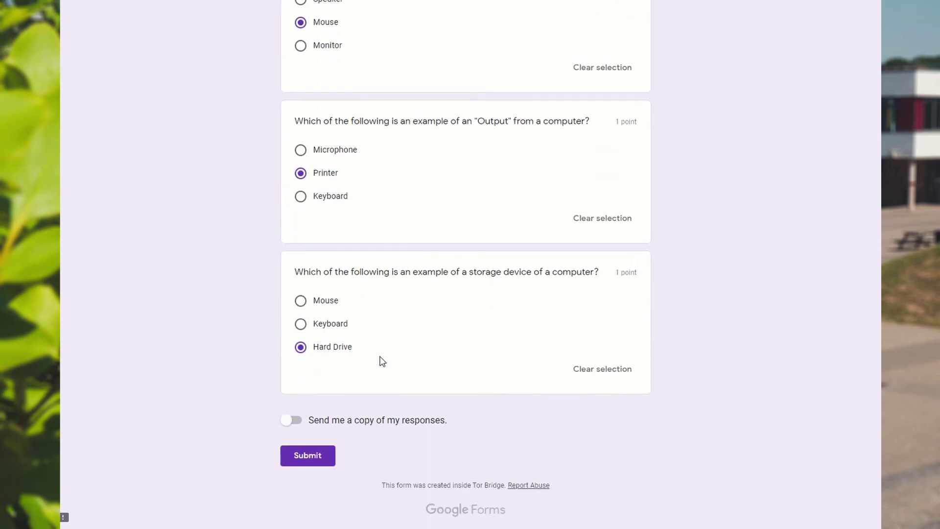
{"action": "left_click", "coordinate": [316, 459]}
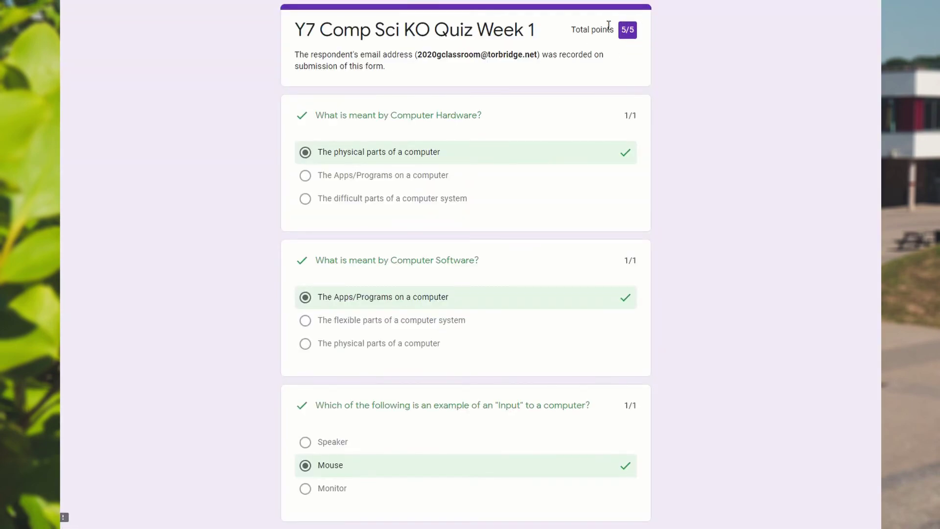
Scroll through the scored quiz to review the 5/5 correct answers
{"action": "scroll", "coordinate": [642, 179], "scroll_direction": "down", "scroll_amount": 7}
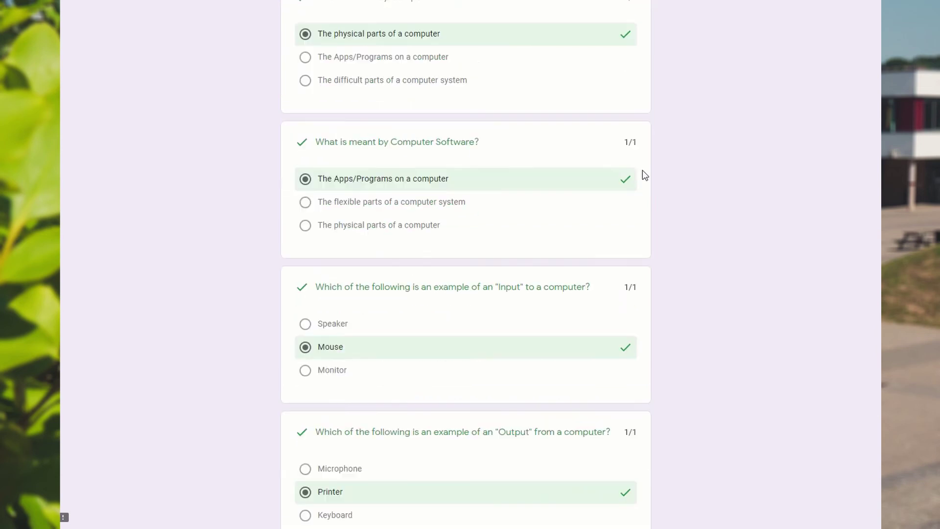
{"action": "scroll", "coordinate": [643, 169], "scroll_direction": "up", "scroll_amount": 7}
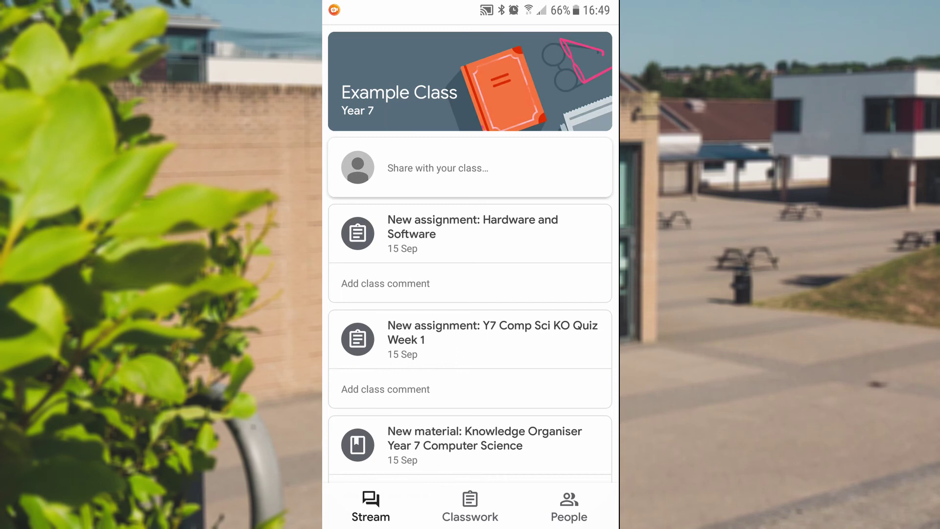
Open the Y7 Comp Sci KO Quiz Week 1 assignment from the class Stream on the phone
{"action": "left_click", "coordinate": [492, 338]}
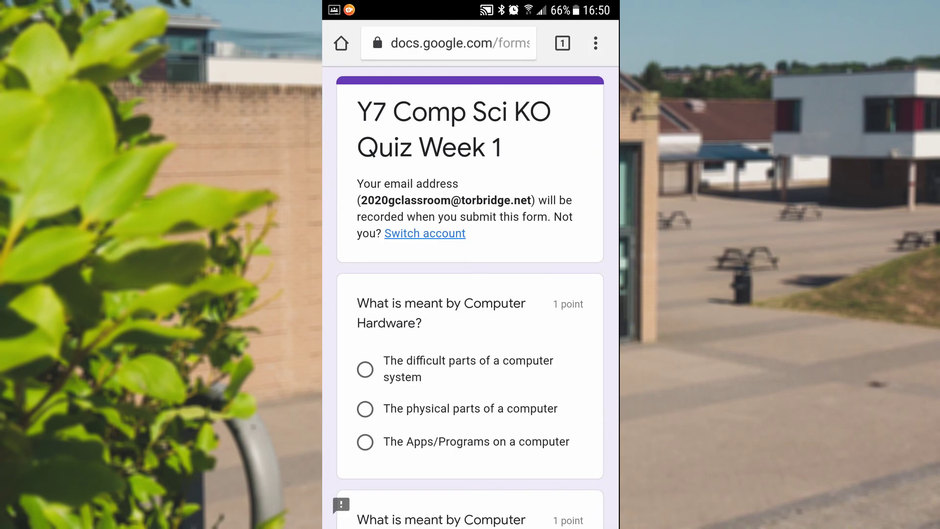
Answer hardware with the difficult-parts option, software with physical parts, and input with Mouse
{"action": "scroll", "coordinate": [470, 294], "scroll_direction": "down", "scroll_amount": 5}
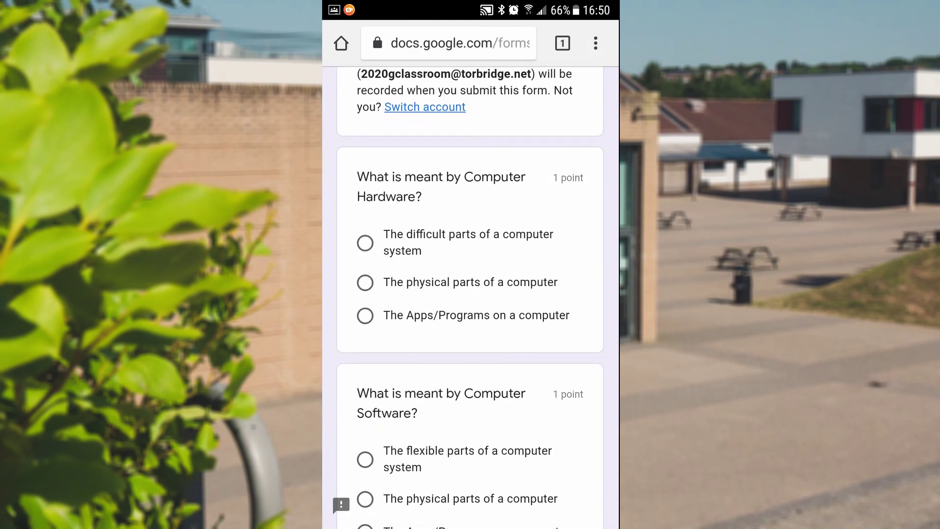
{"action": "left_click", "coordinate": [364, 243]}
{"action": "scroll", "coordinate": [470, 294], "scroll_direction": "down", "scroll_amount": 5}
{"action": "left_click", "coordinate": [365, 316]}
{"action": "scroll", "coordinate": [470, 294], "scroll_direction": "down", "scroll_amount": 5}
{"action": "left_click", "coordinate": [364, 403]}
Pick Printer for output and Keyboard for storage, submit, and view the score
{"action": "scroll", "coordinate": [470, 294], "scroll_direction": "down", "scroll_amount": 12}
{"action": "scroll", "coordinate": [470, 294], "scroll_direction": "down", "scroll_amount": 6}
{"action": "left_click", "coordinate": [365, 246]}
{"action": "left_click", "coordinate": [365, 433]}
{"action": "scroll", "coordinate": [470, 294], "scroll_direction": "down", "scroll_amount": 3}
{"action": "scroll", "coordinate": [470, 293], "scroll_direction": "down", "scroll_amount": 3}
{"action": "left_click", "coordinate": [376, 420]}
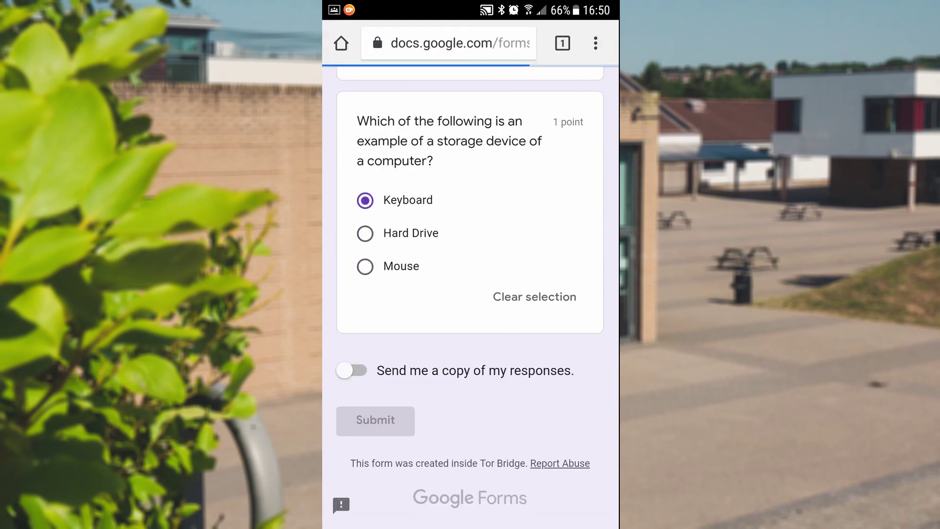
{"action": "left_click", "coordinate": [407, 254]}
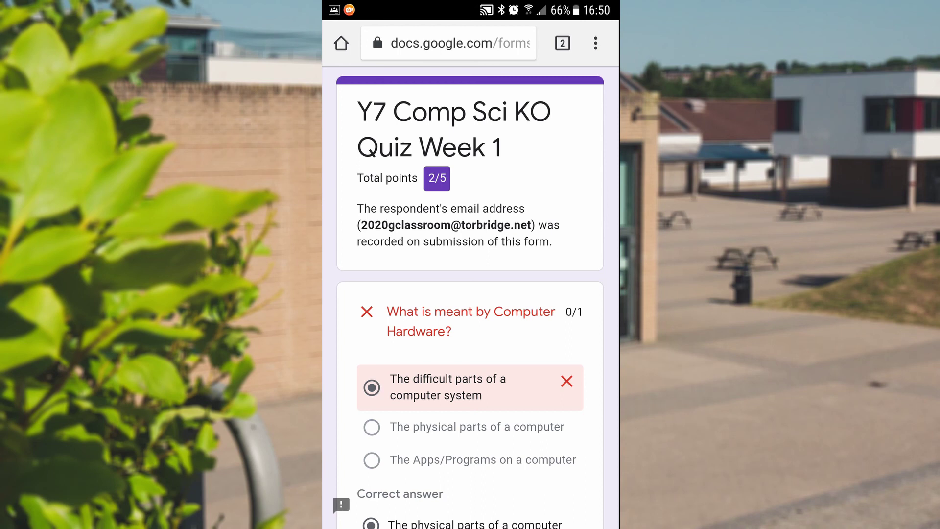
Scroll the score review to see software marked wrong (correct: Apps/Programs) and Mouse correct
{"action": "scroll", "coordinate": [470, 274], "scroll_direction": "down", "scroll_amount": 2}
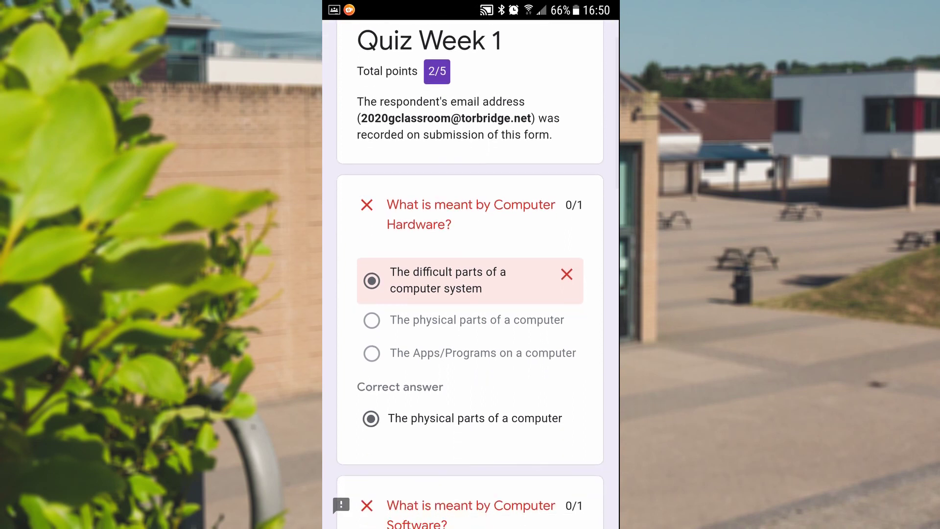
{"action": "scroll", "coordinate": [470, 274], "scroll_direction": "down", "scroll_amount": 3}
{"action": "scroll", "coordinate": [470, 274], "scroll_direction": "down", "scroll_amount": 8}
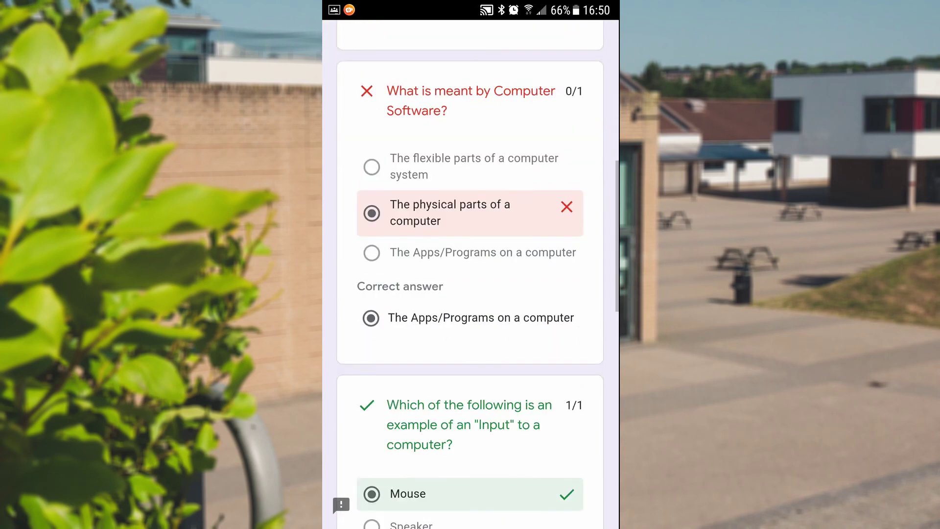